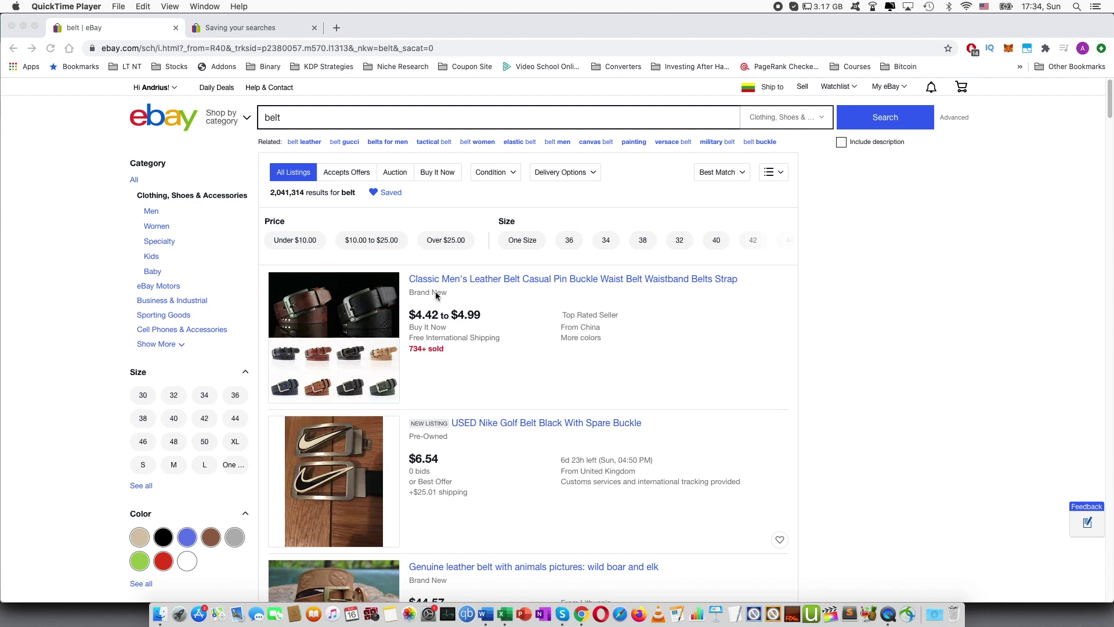
Step: Replace the 'belt' search term with 'leather shoes' and run the search
left_click(361, 122)
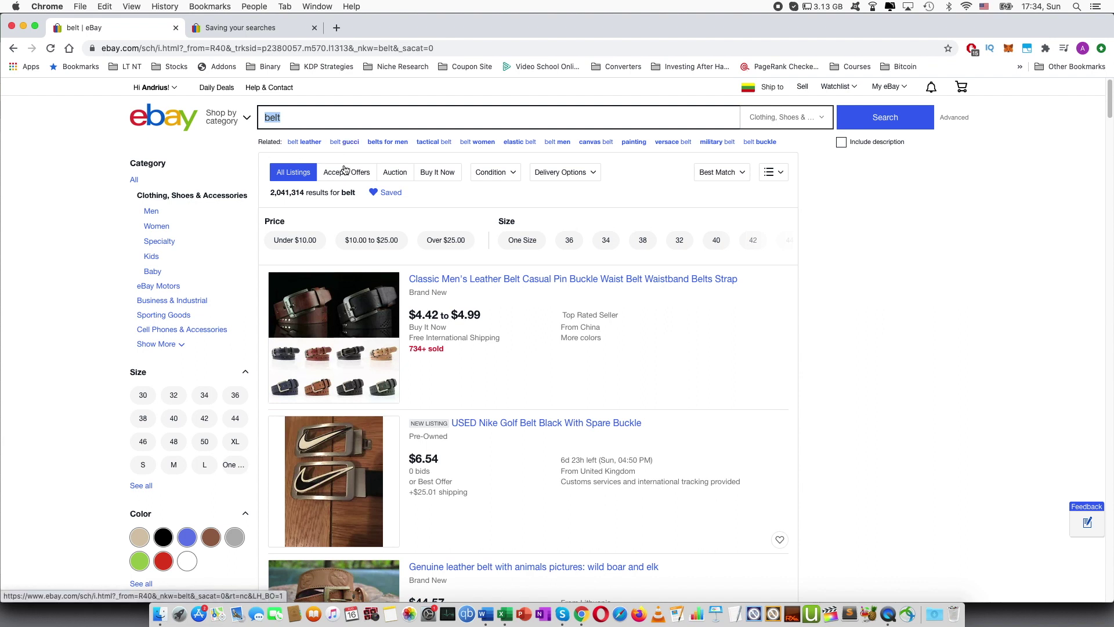
type("sh")
key("BackSpace")
key("BackSpace")
type("sh")
key("BackSpace")
key("BackSpace")
type("leather shoes")
key("Return")
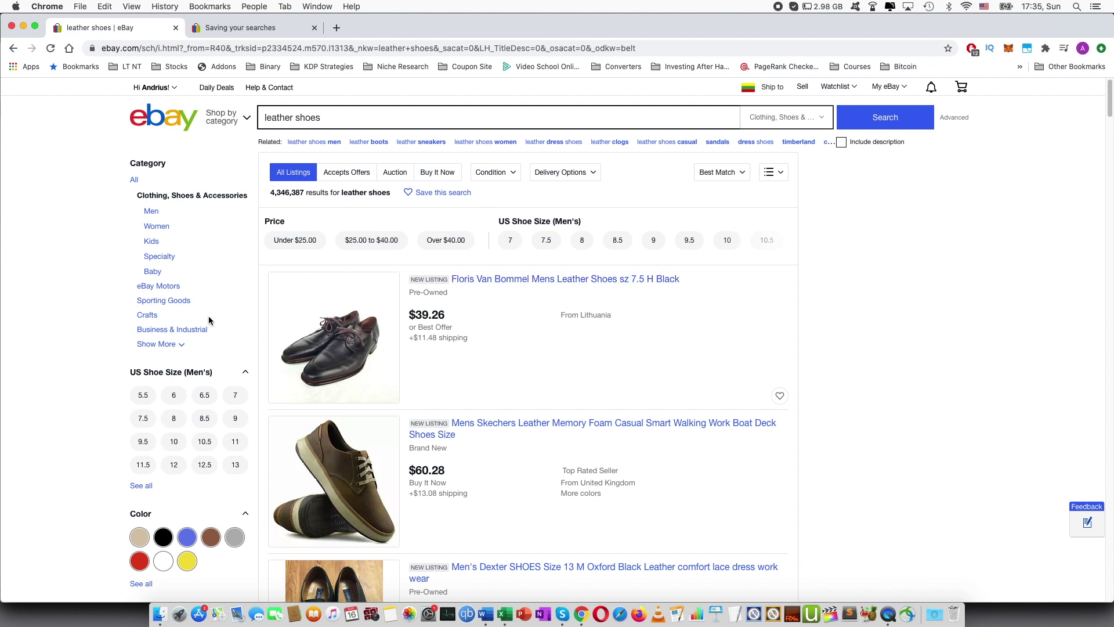
Step: Sort the leather shoes results by 'Price + Shipping: highest first' and scroll through them
scroll(210, 328, "down", 1)
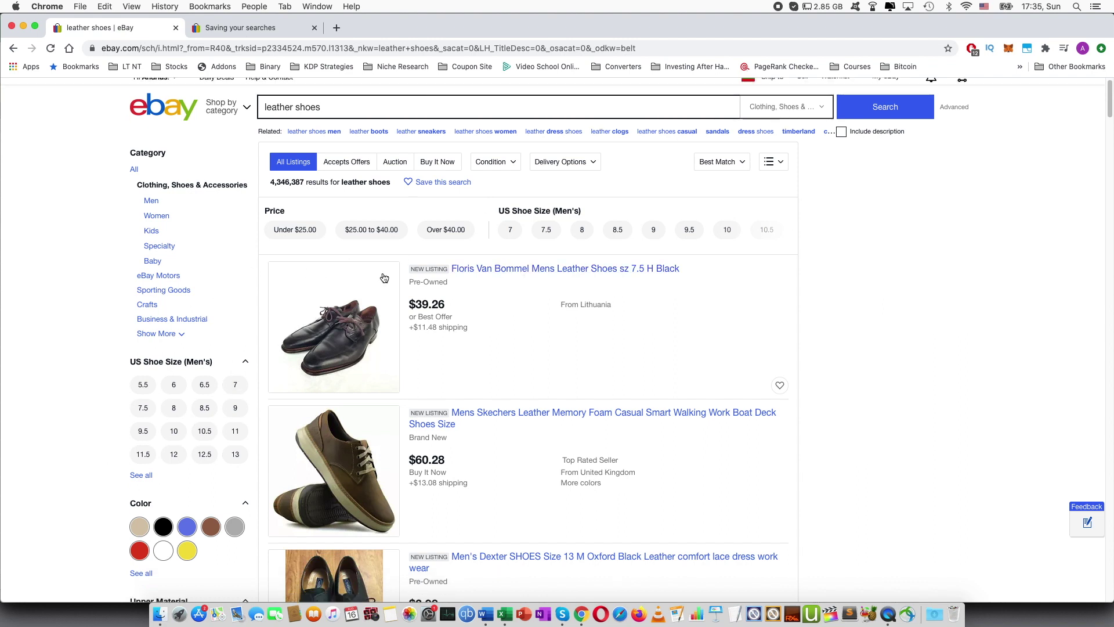
left_click(720, 162)
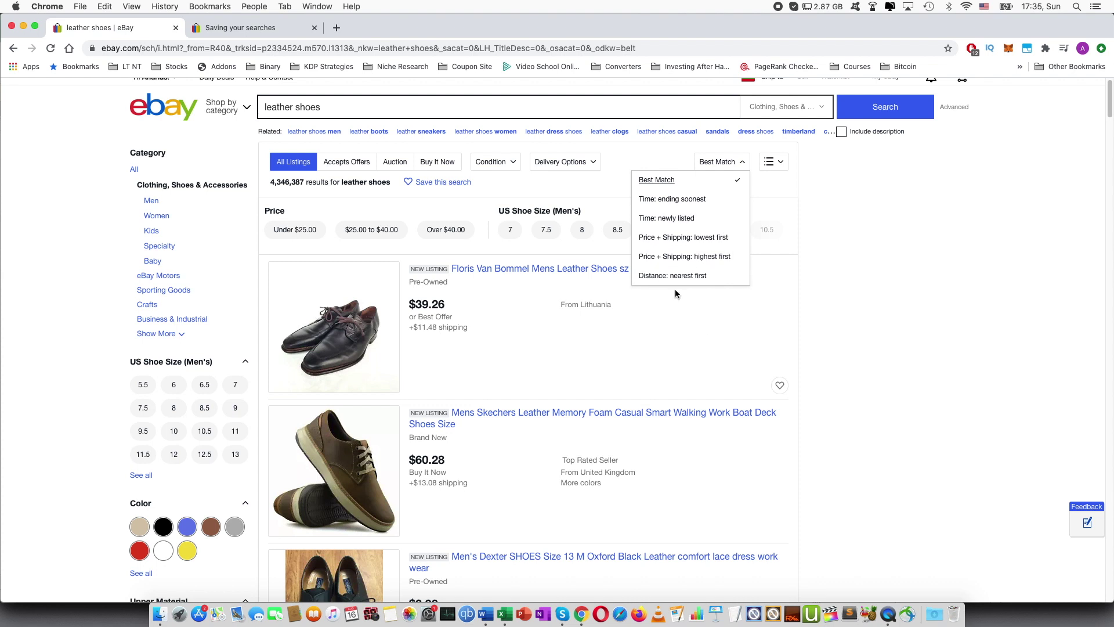
left_click(697, 262)
scroll(628, 262, "down", 4)
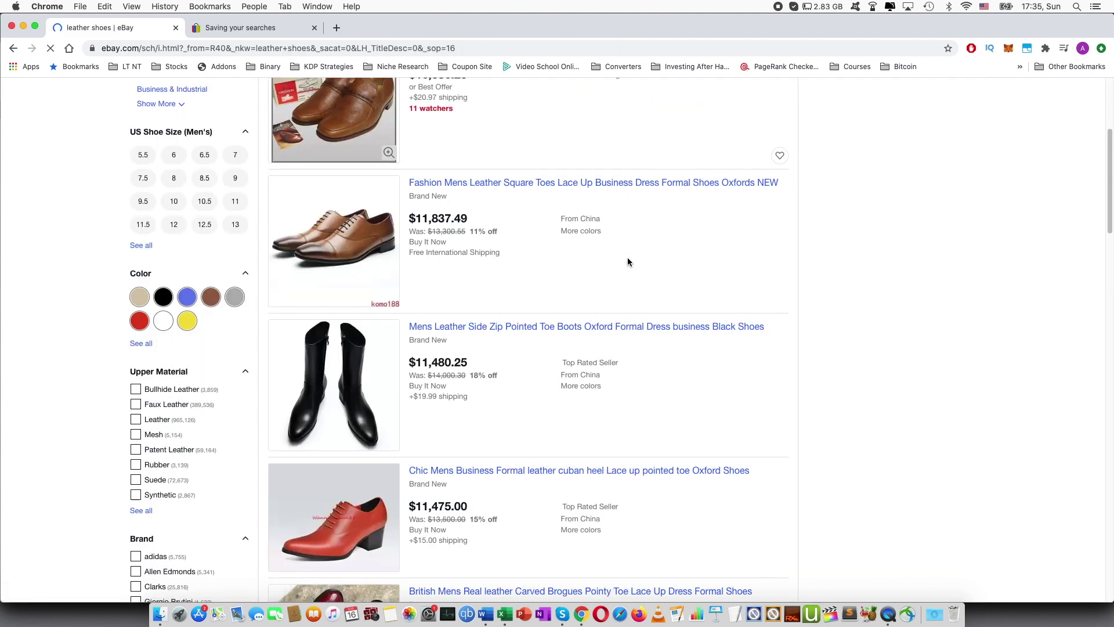
scroll(119, 557, "down", 8)
scroll(116, 531, "down", 10)
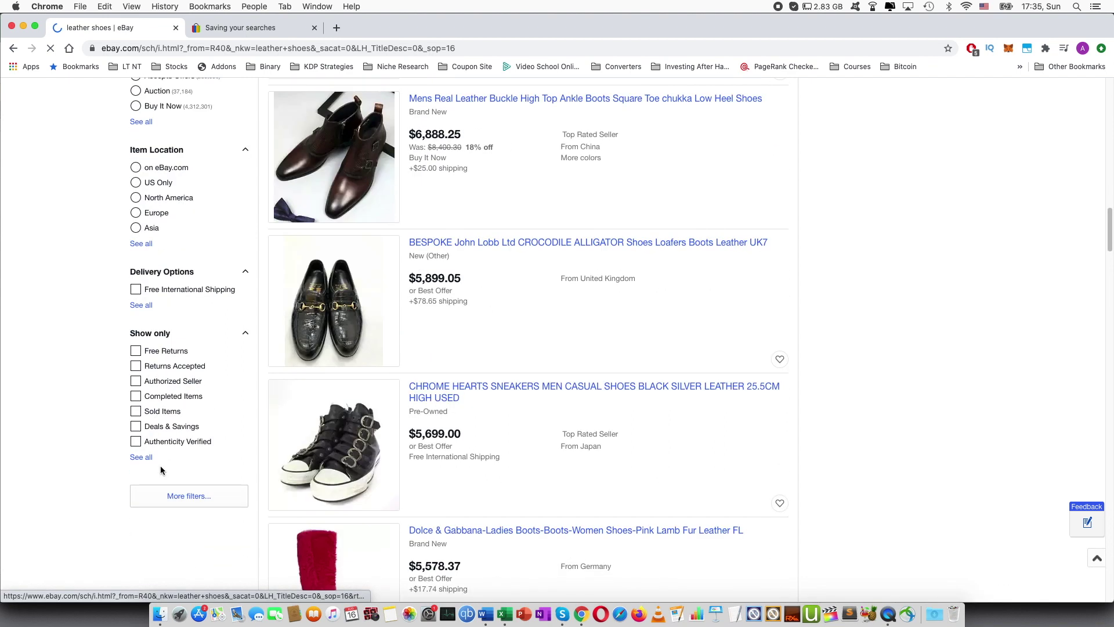
scroll(219, 434, "up", 10)
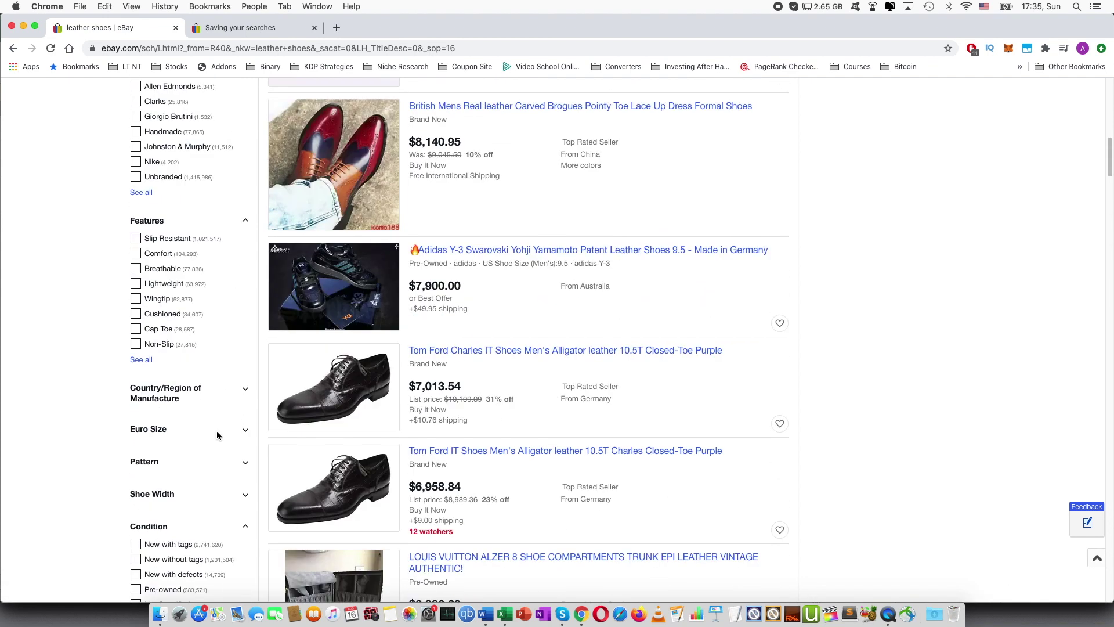
scroll(218, 435, "up", 4)
scroll(795, 232, "up", 3)
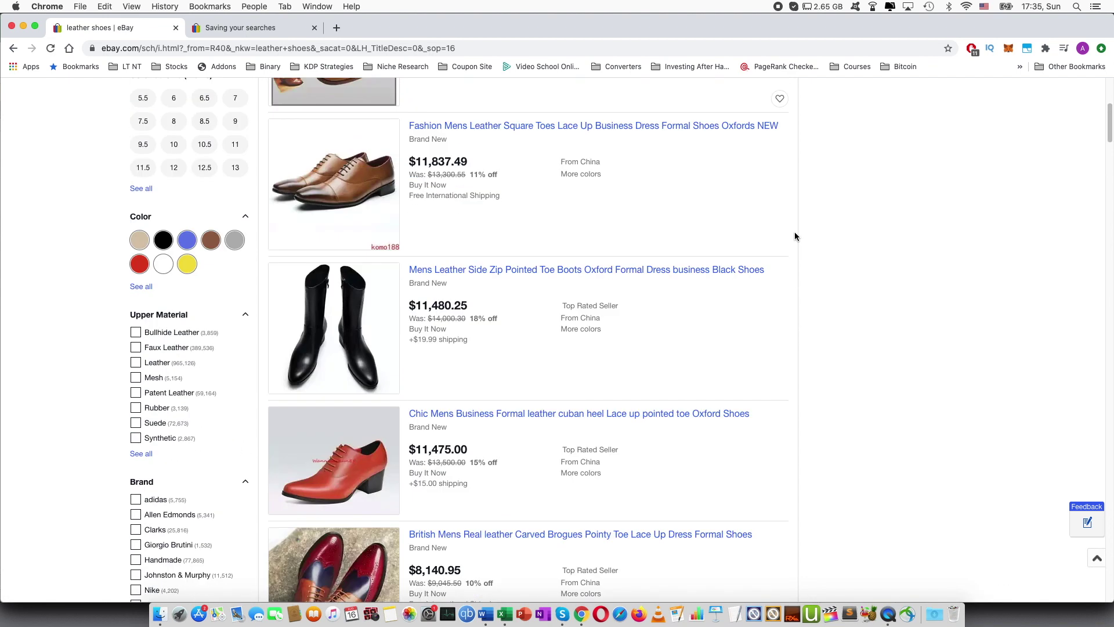
scroll(795, 236, "up", 5)
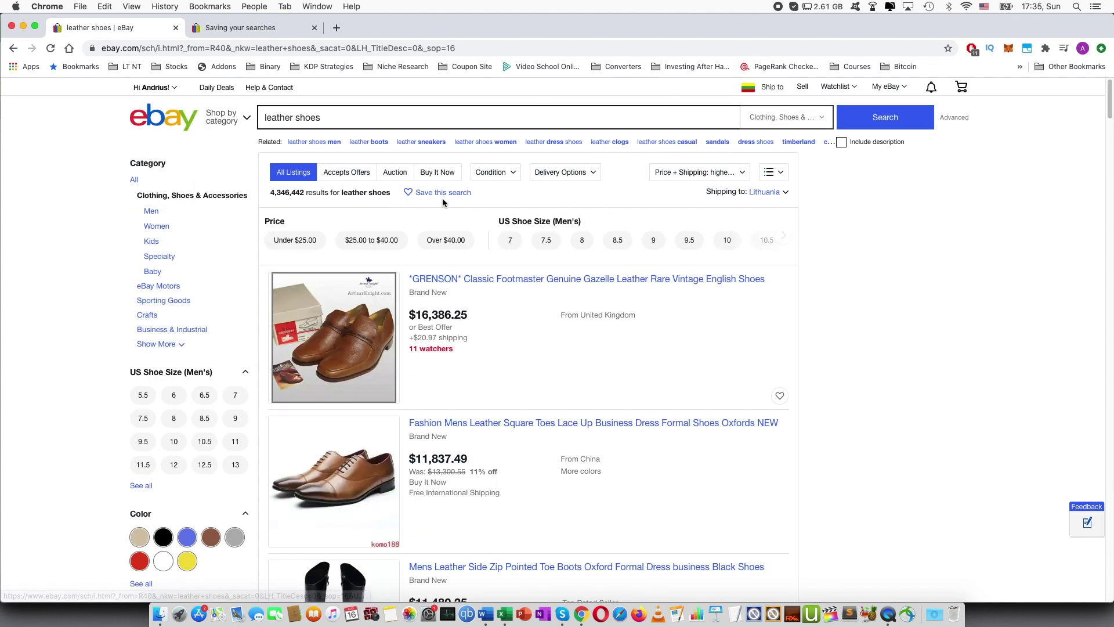
Step: Save the leather shoes search and bring up link options for Saved Searches under My eBay
left_click(437, 193)
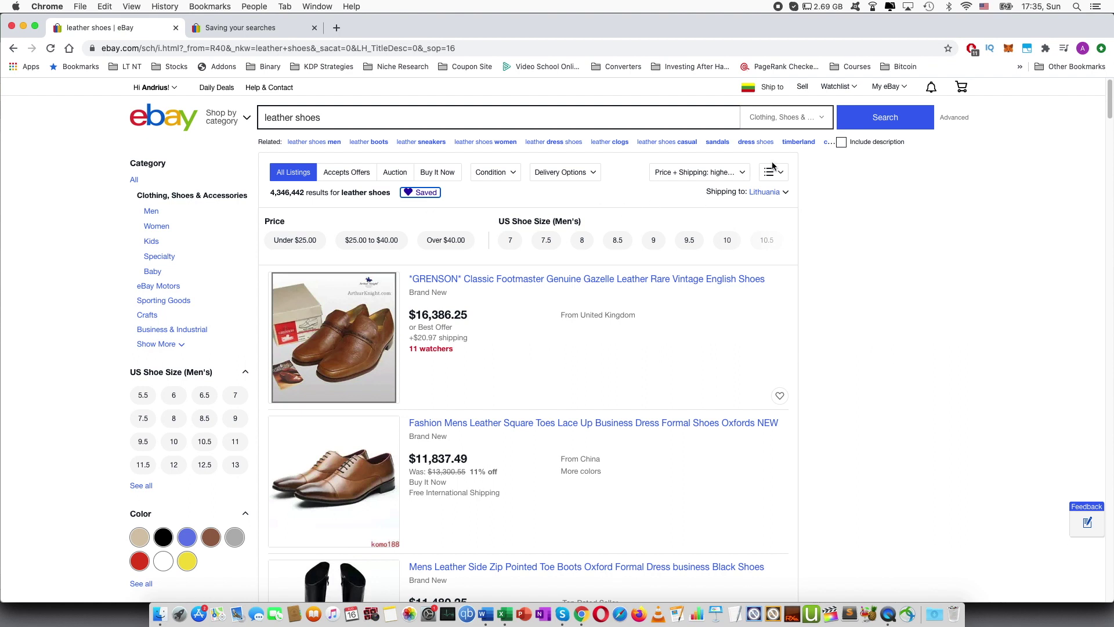
mouse_move(882, 87)
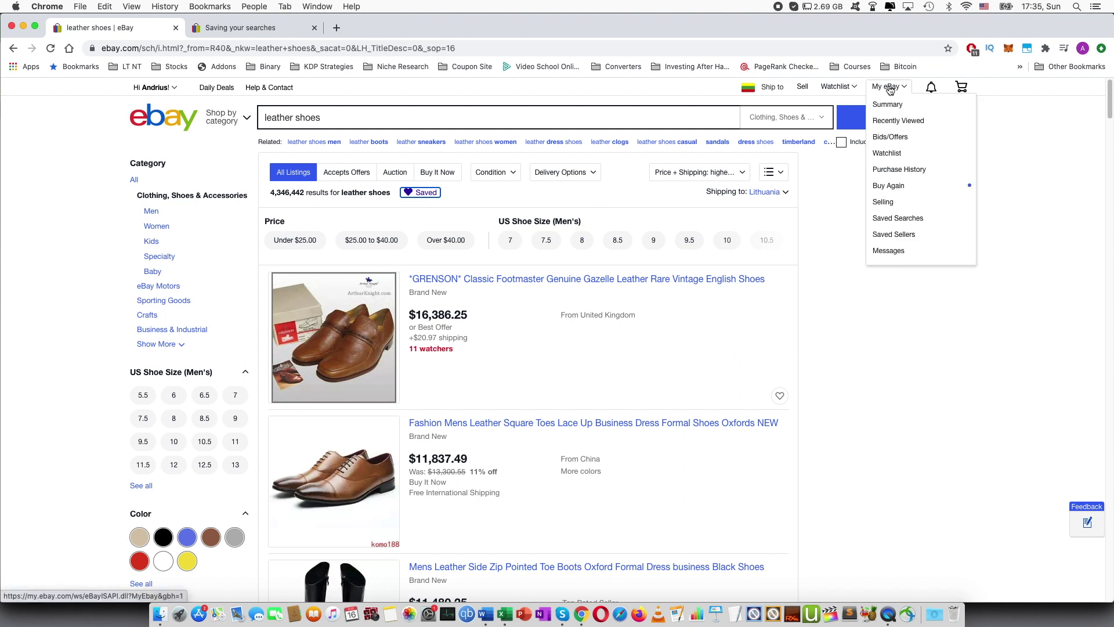
right_click(895, 225)
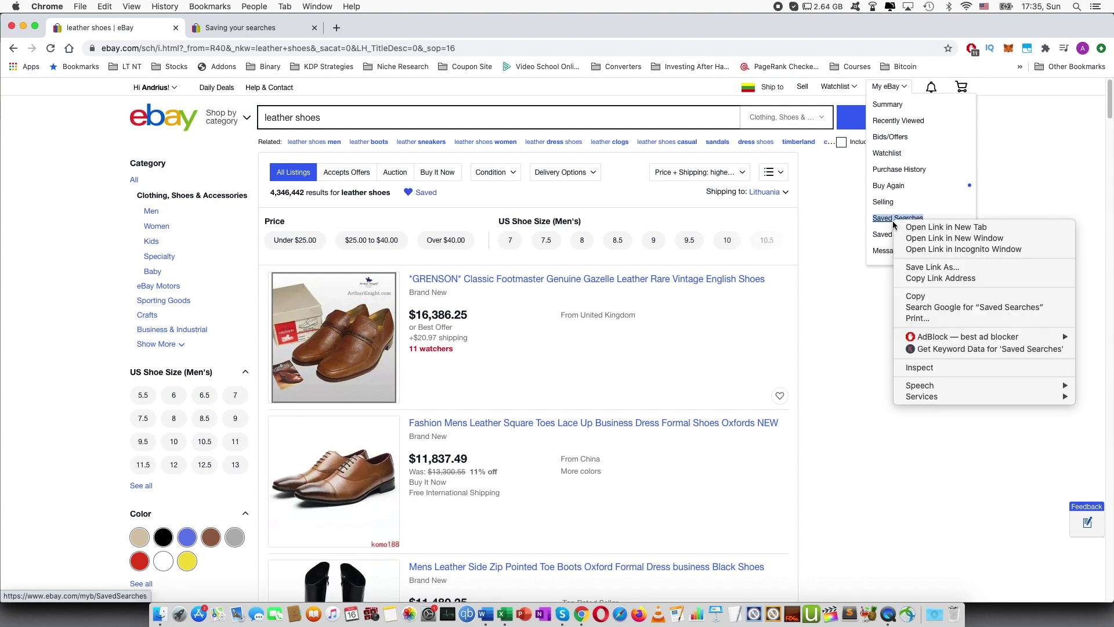
Step: Open Saved searches in a new tab and review the belt and leather shoes entries
left_click(917, 229)
left_click(253, 27)
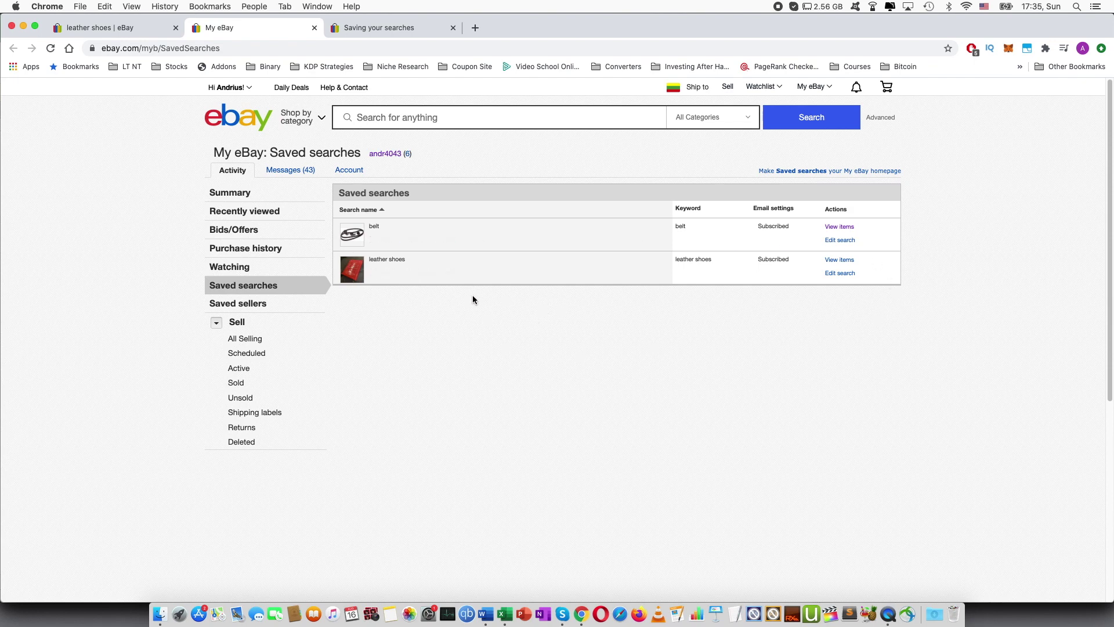
mouse_move(366, 274)
mouse_move(762, 276)
mouse_move(413, 284)
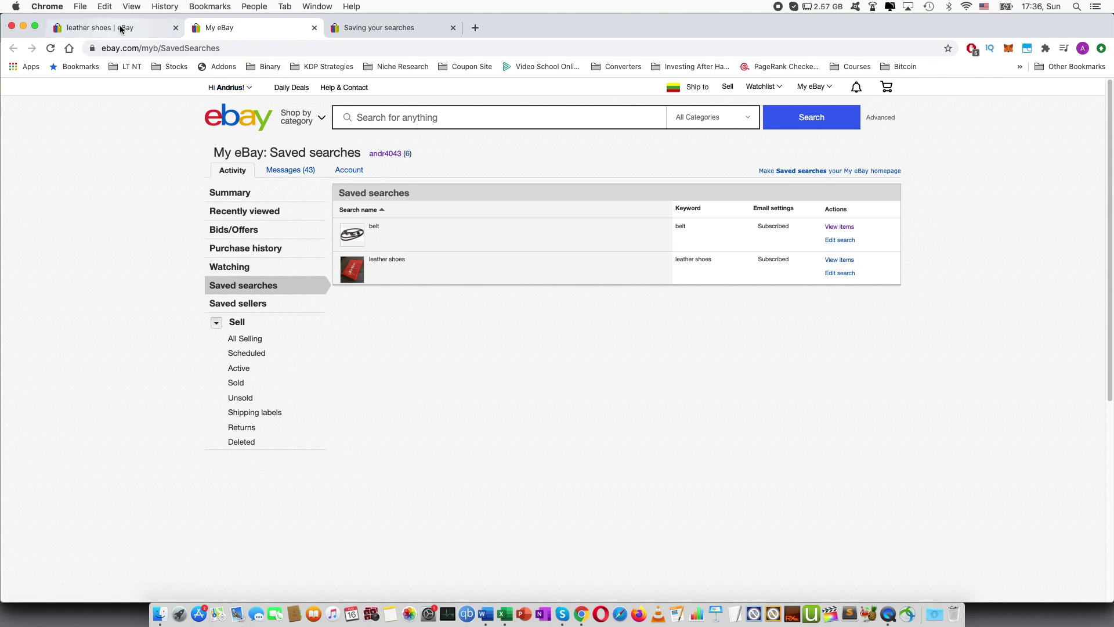
Step: Show the saved leather shoes items and add the GRENSON Classic Footmaster listing to the watchlist
left_click(830, 260)
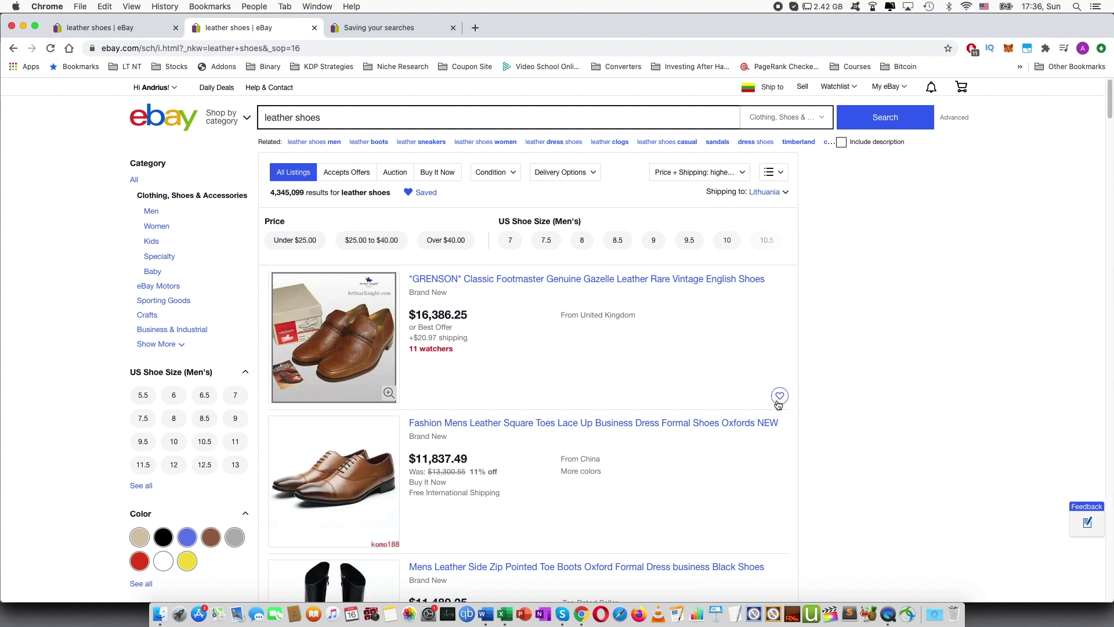
left_click(781, 401)
Step: Go from the GRENSON listing to its seller's profile and save that seller
left_click(554, 279)
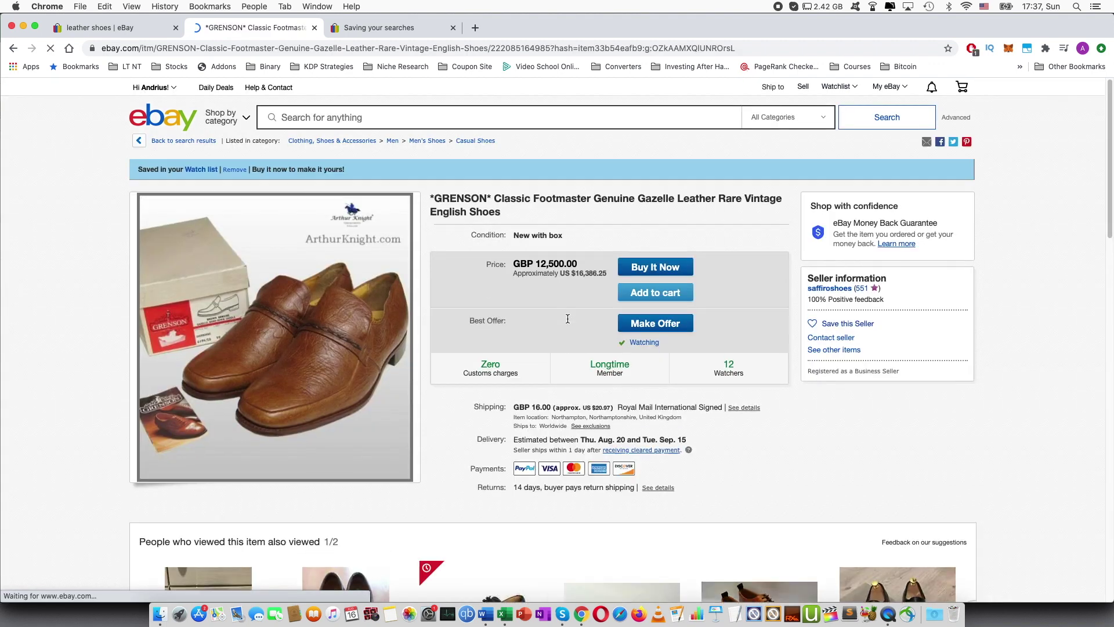
left_click(833, 289)
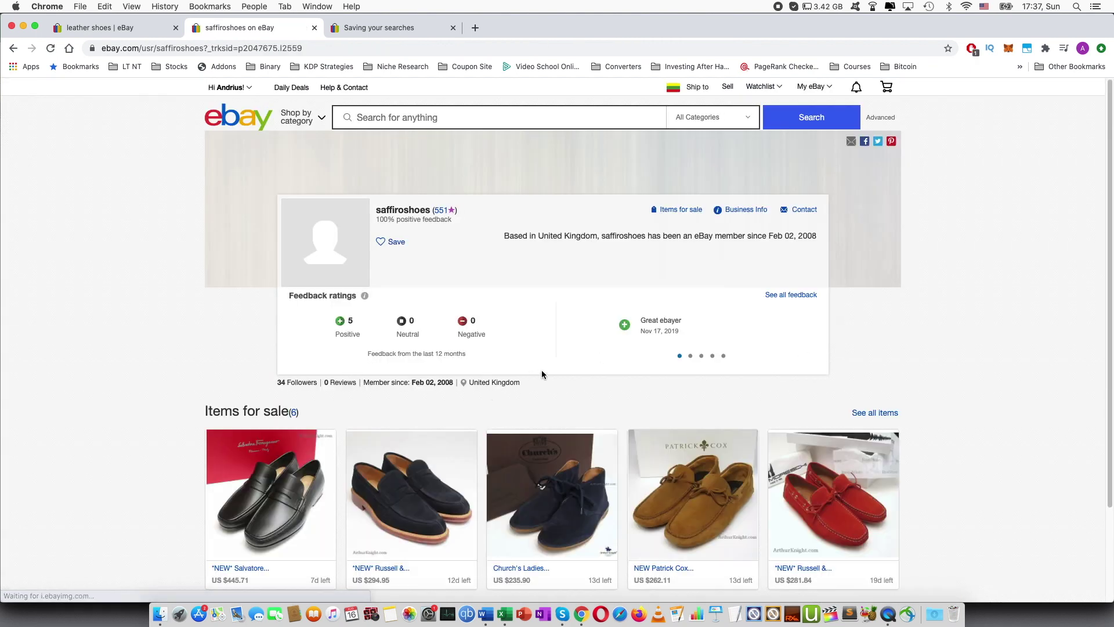
left_click(396, 245)
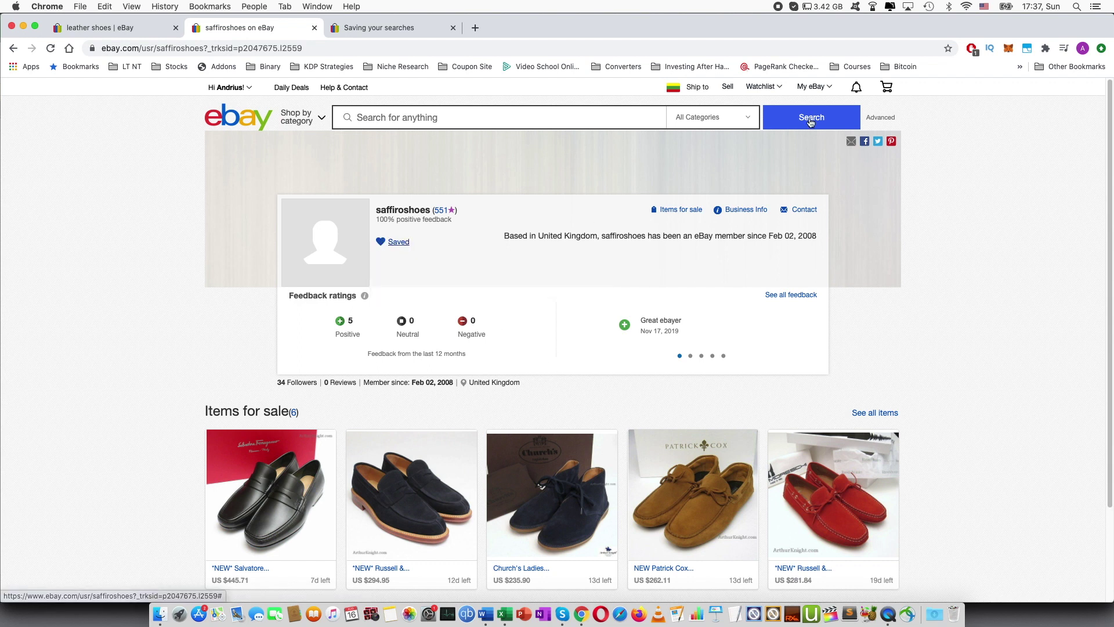
mouse_move(816, 89)
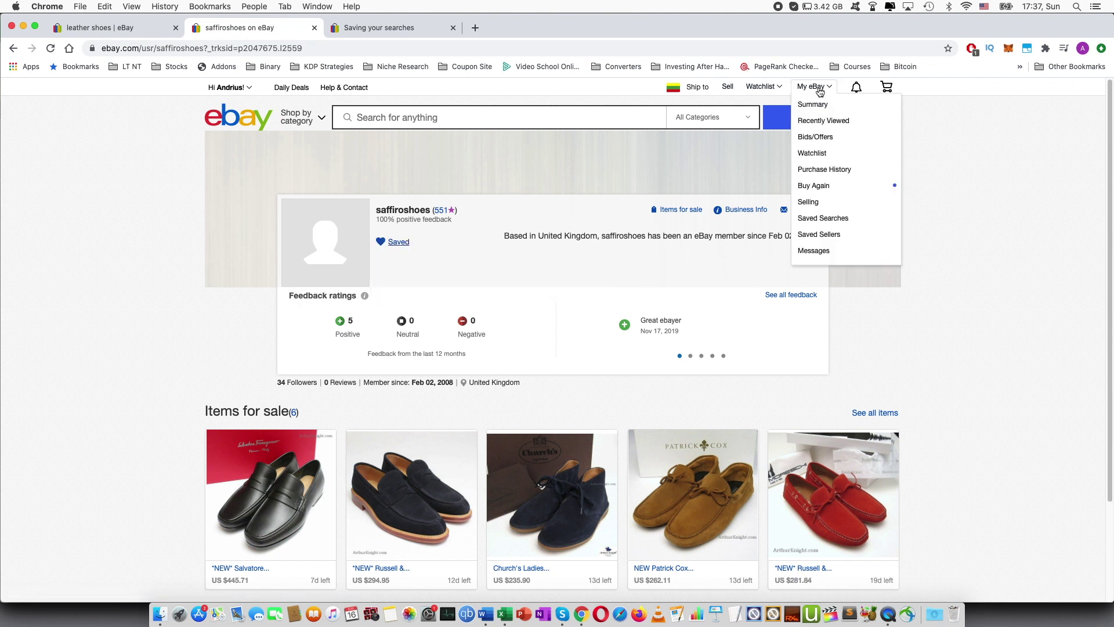
left_click(823, 235)
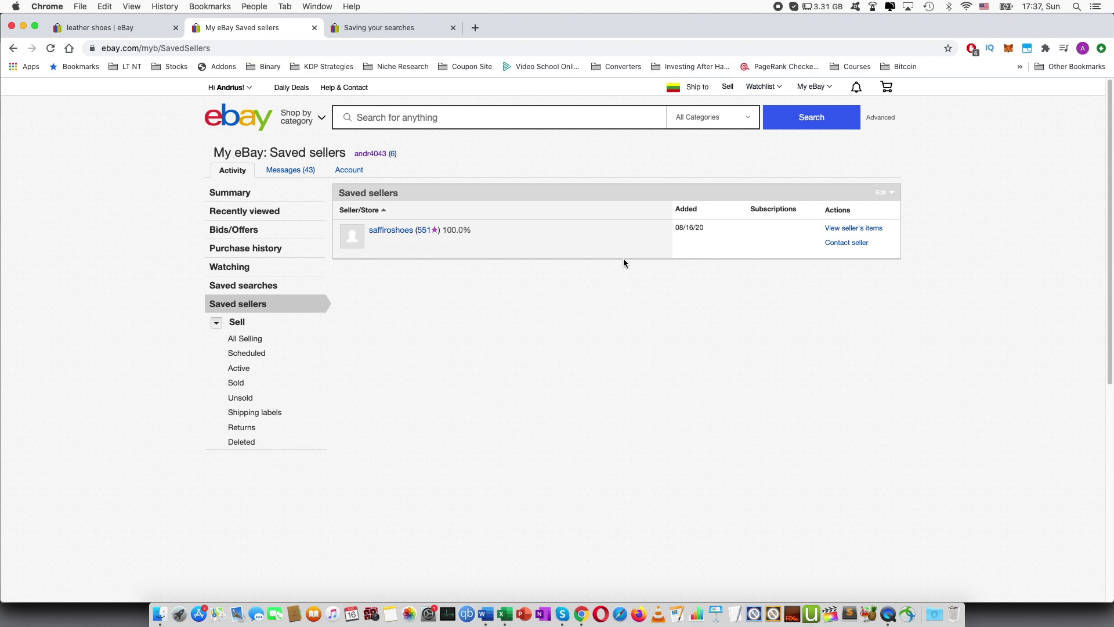
Step: Switch to the 'Saving your searches' help tab and scroll through its opening instructions
mouse_move(617, 257)
left_click(398, 28)
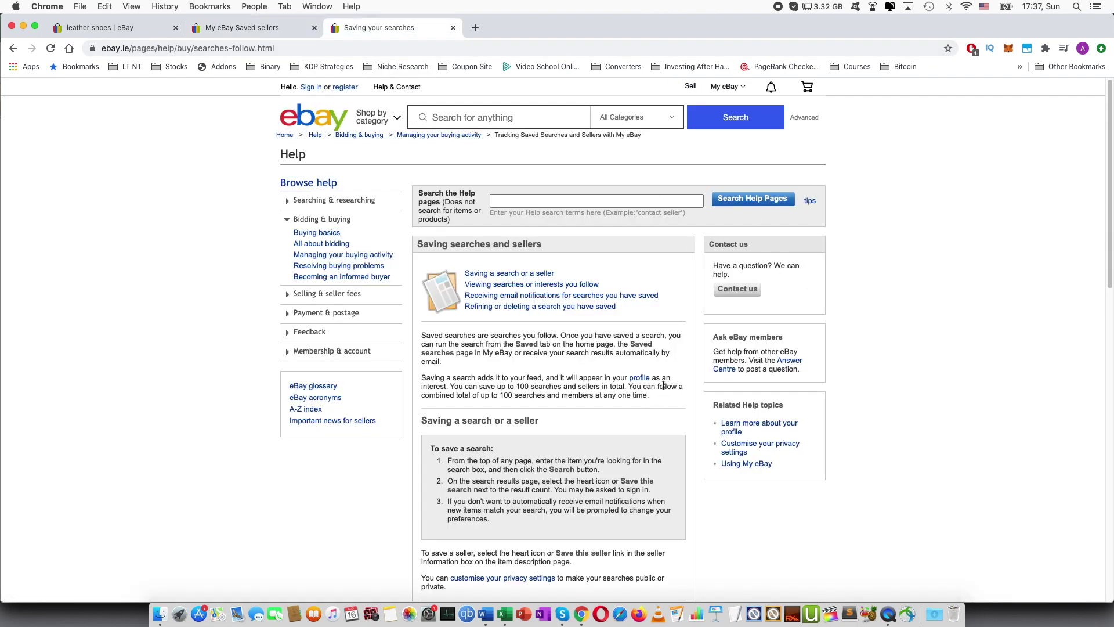
scroll(663, 386, "down", 1)
scroll(664, 386, "down", 1)
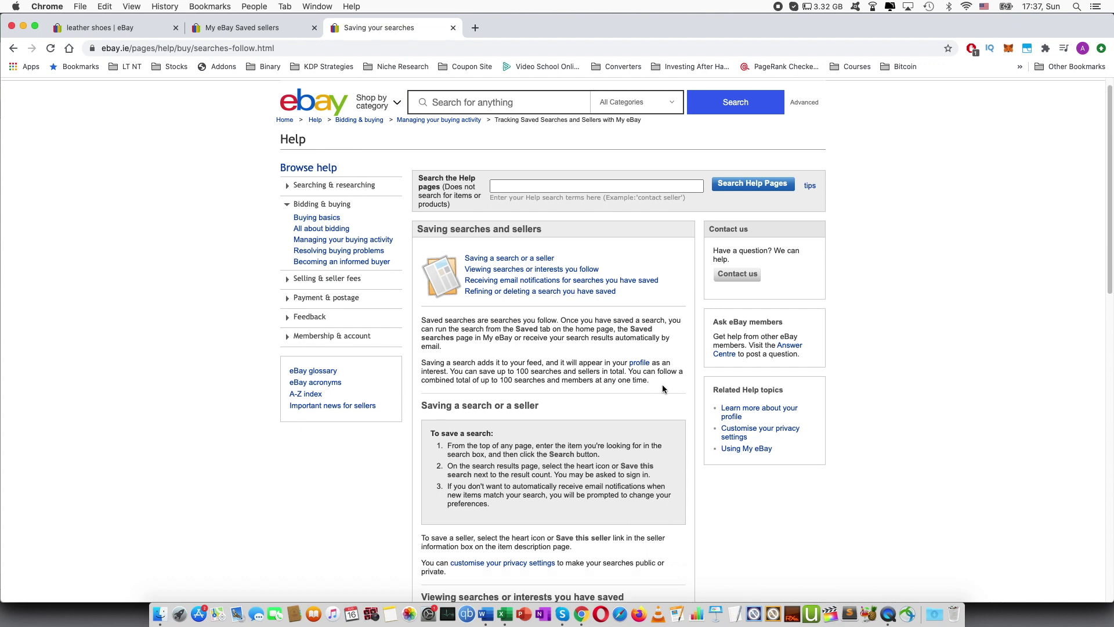
scroll(663, 388, "down", 3)
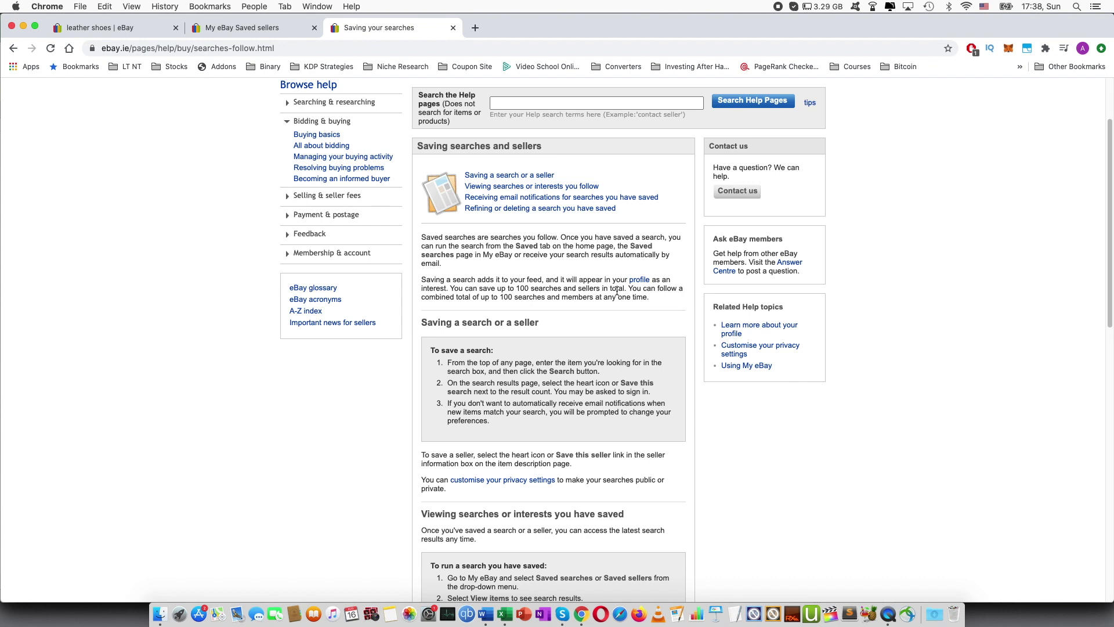
scroll(617, 290, "down", 1)
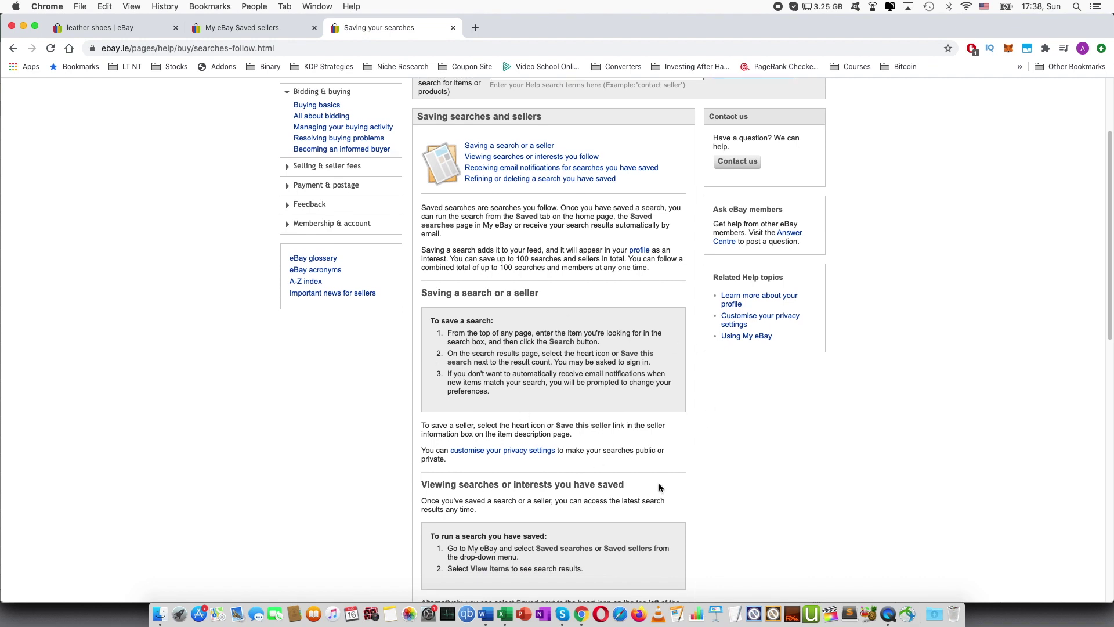
scroll(642, 448, "down", 4)
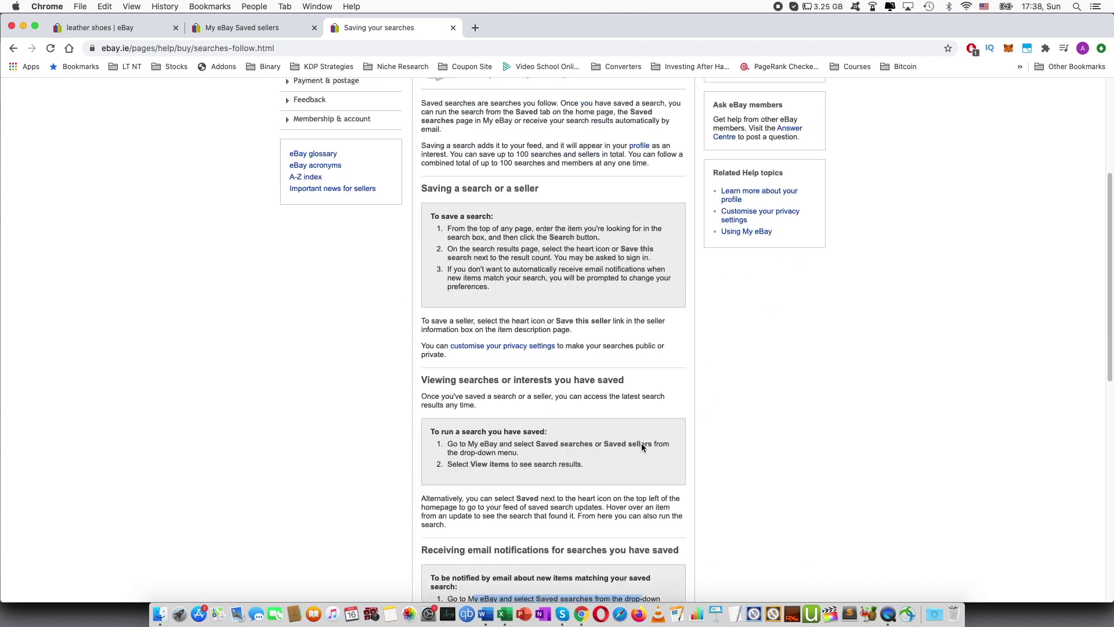
scroll(642, 445, "down", 1)
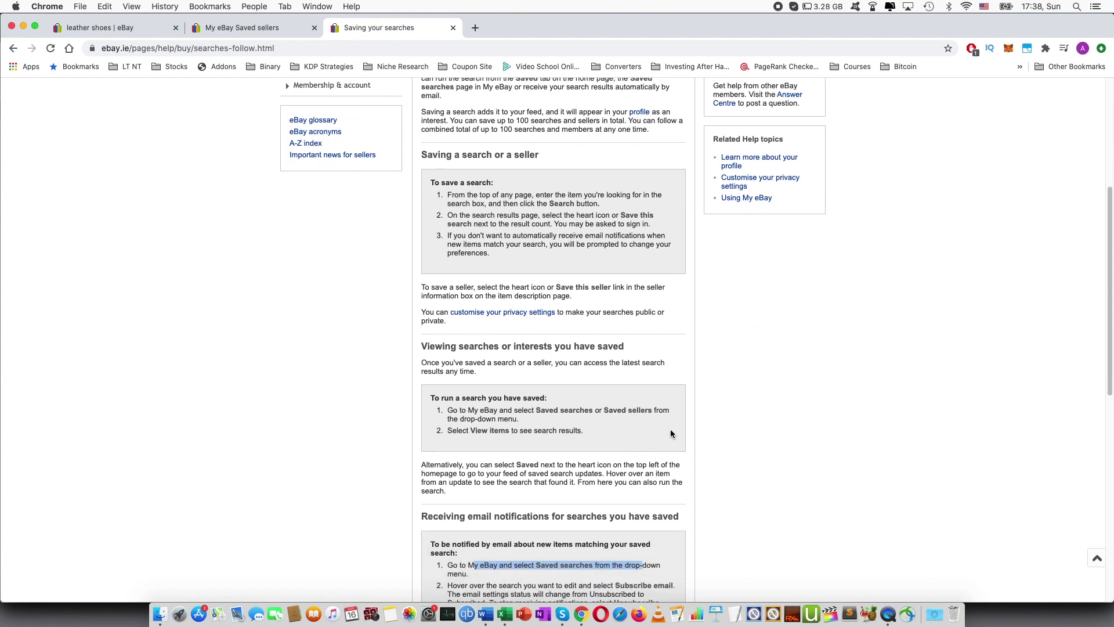
scroll(560, 503, "down", 7)
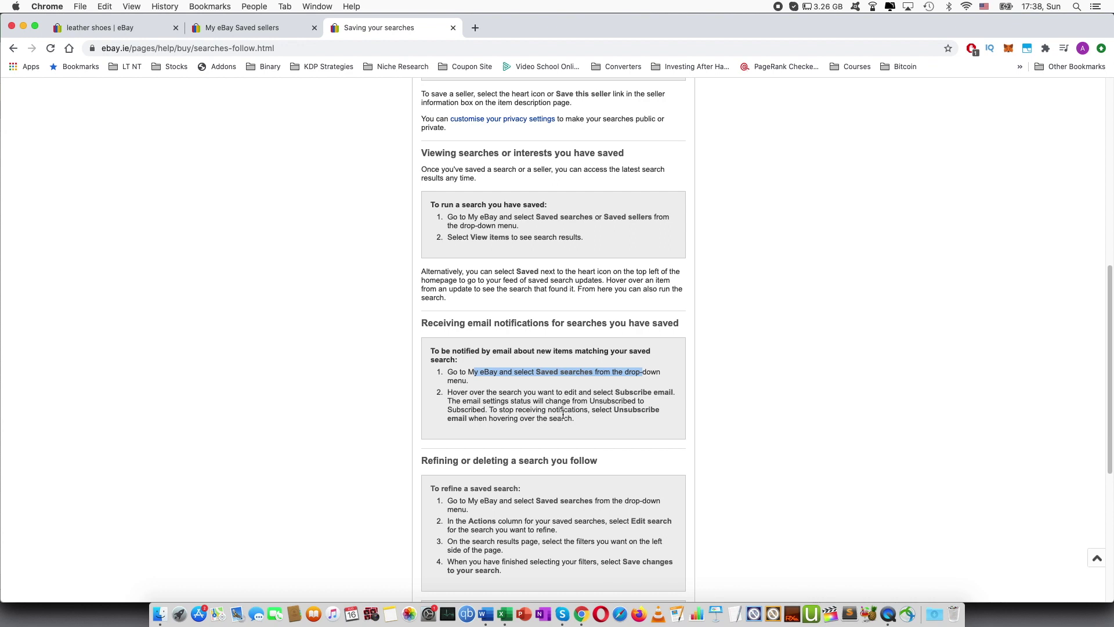
scroll(563, 415, "down", 1)
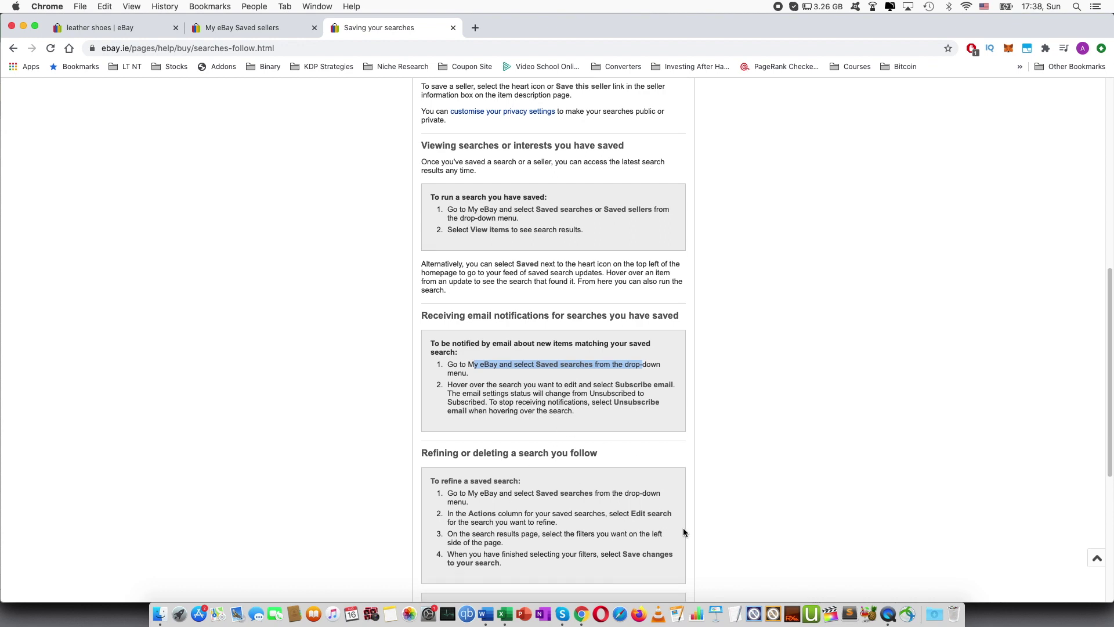
scroll(683, 532, "down", 1)
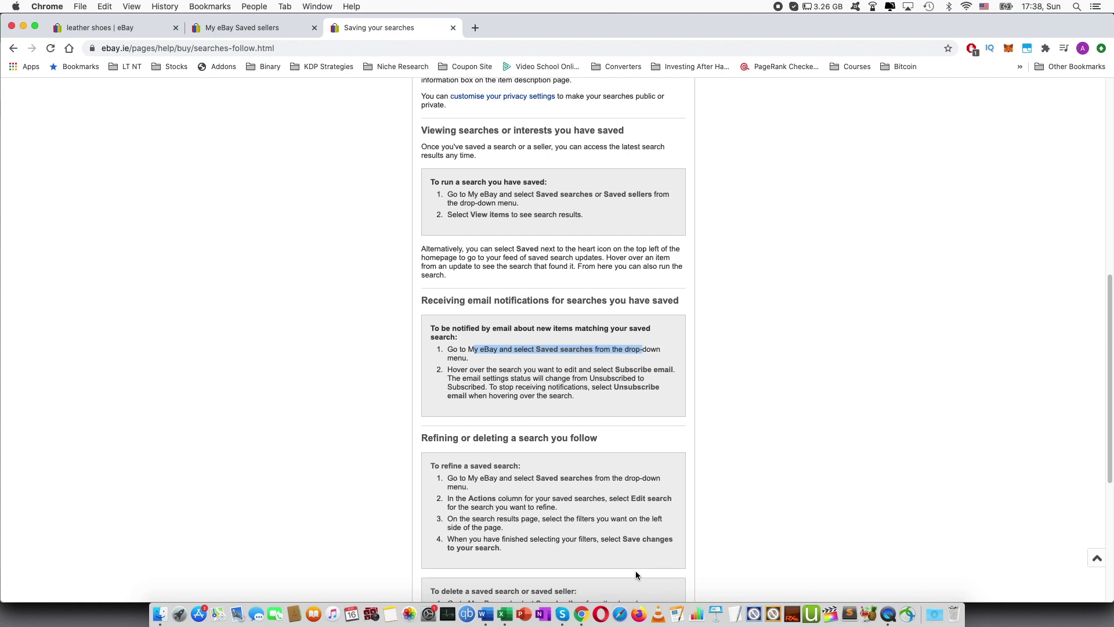
scroll(681, 514, "down", 5)
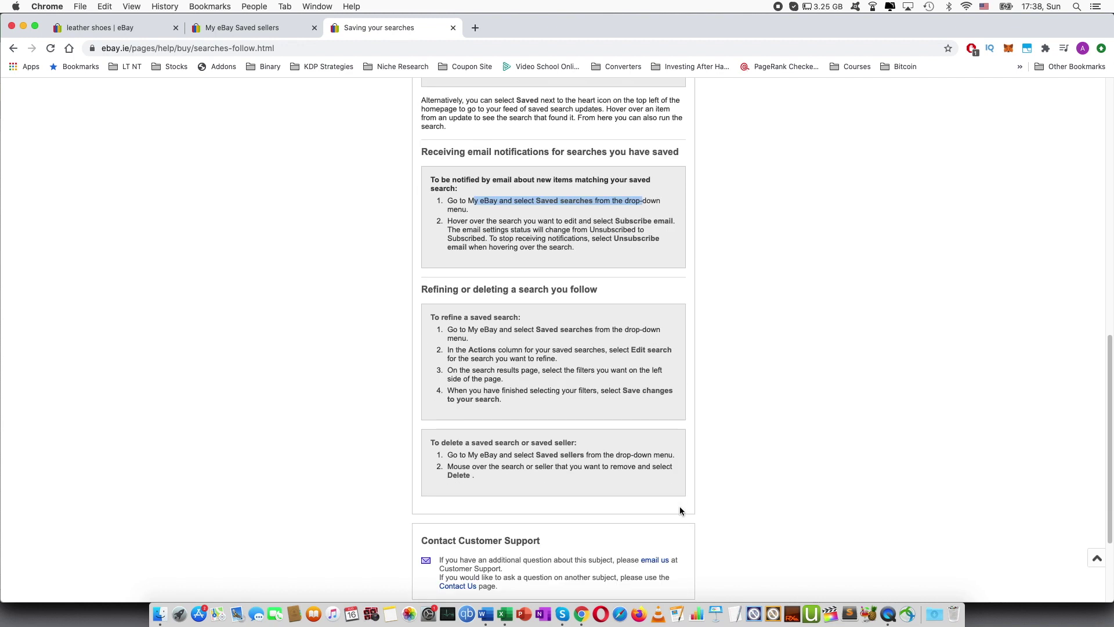
scroll(691, 509, "up", 4)
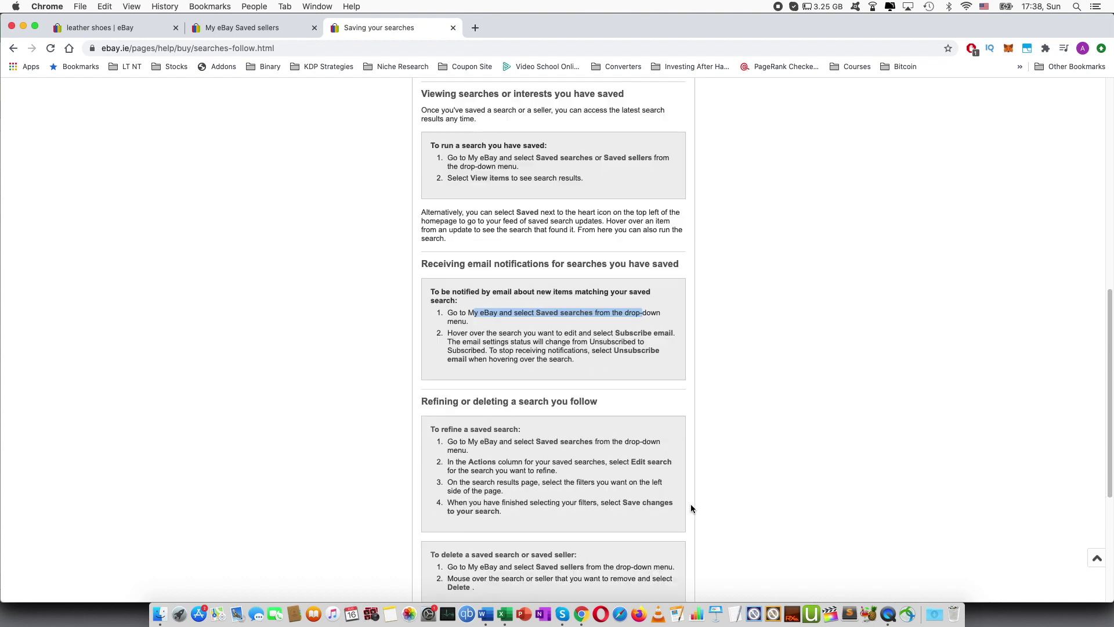
scroll(691, 508, "up", 14)
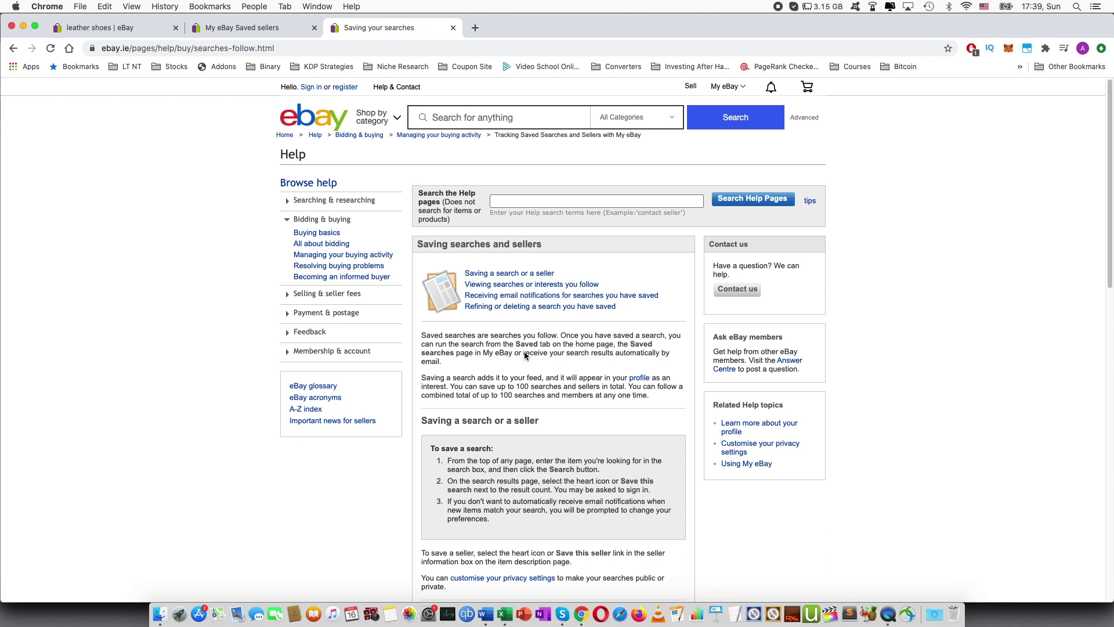
Step: Return to the Saved sellers tab and go to Saved Searches via the My eBay menu
left_click(229, 26)
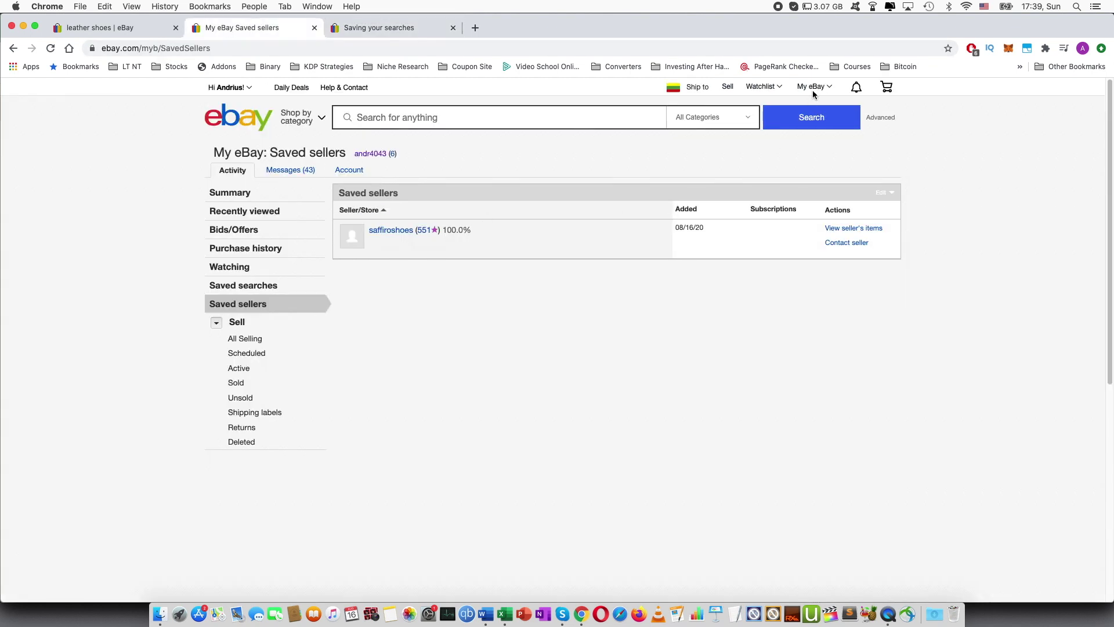
mouse_move(812, 86)
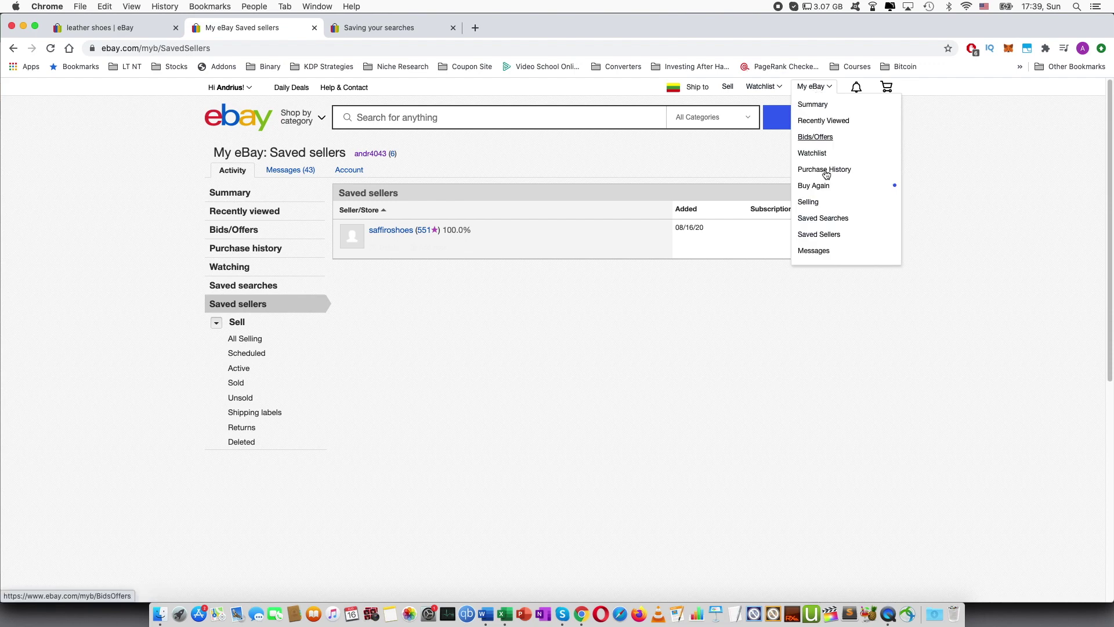
left_click(833, 229)
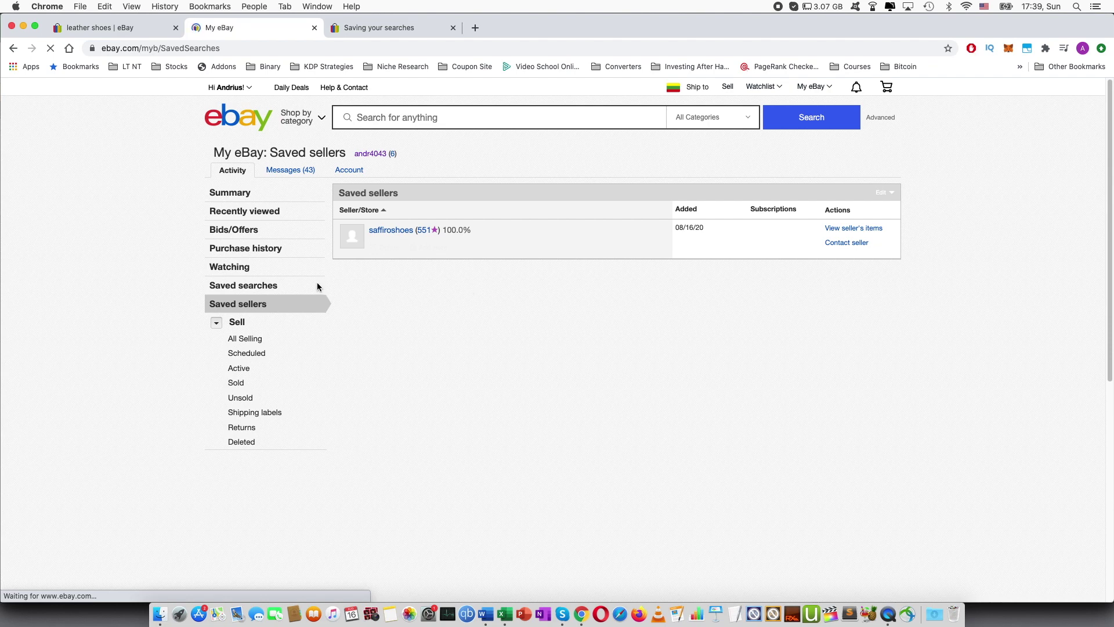
mouse_move(348, 227)
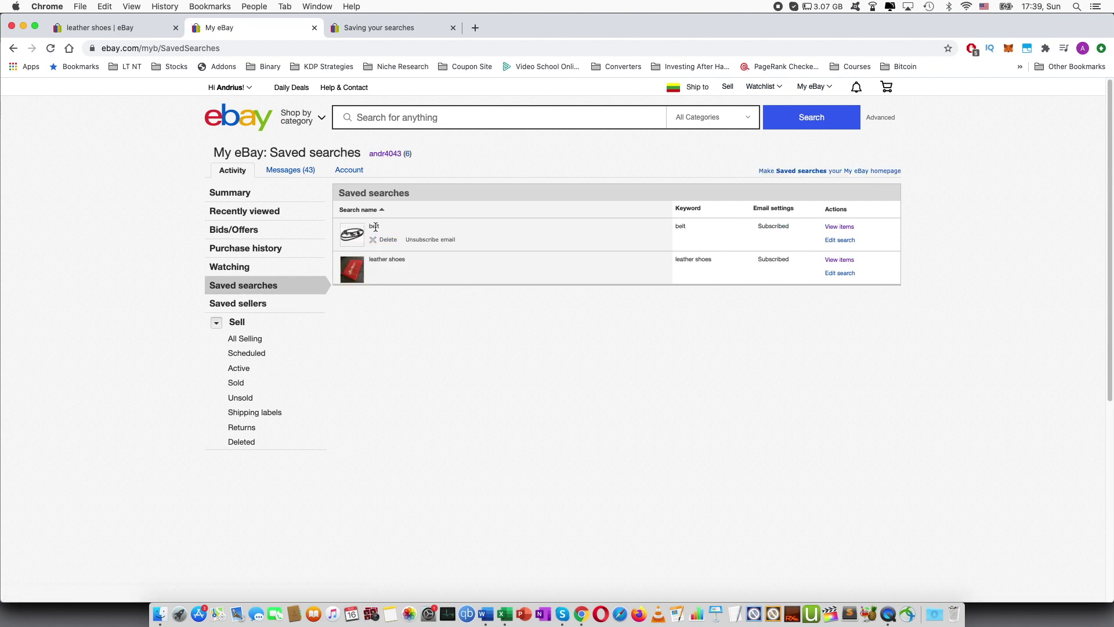
mouse_move(386, 258)
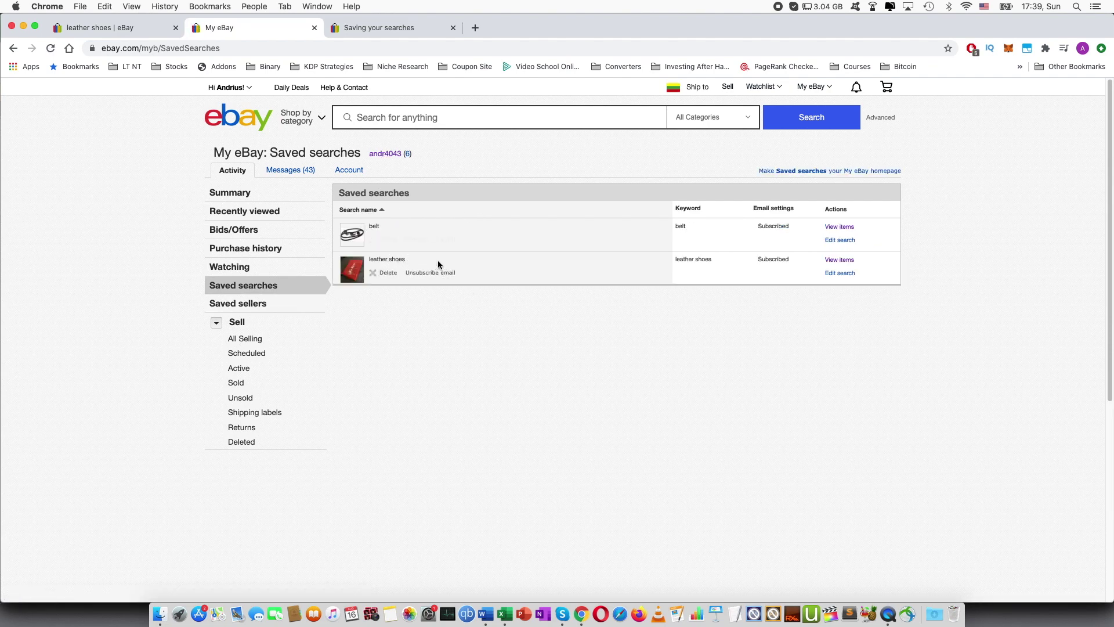